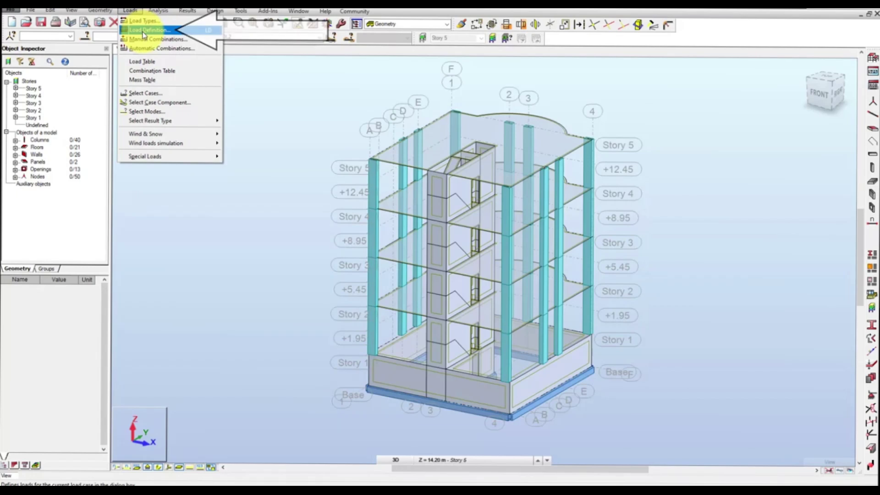
# Isolate Story 1 and define a linear load on edges of -10 kN/m in global Z for load case DL2
pyautogui.click(144, 33)
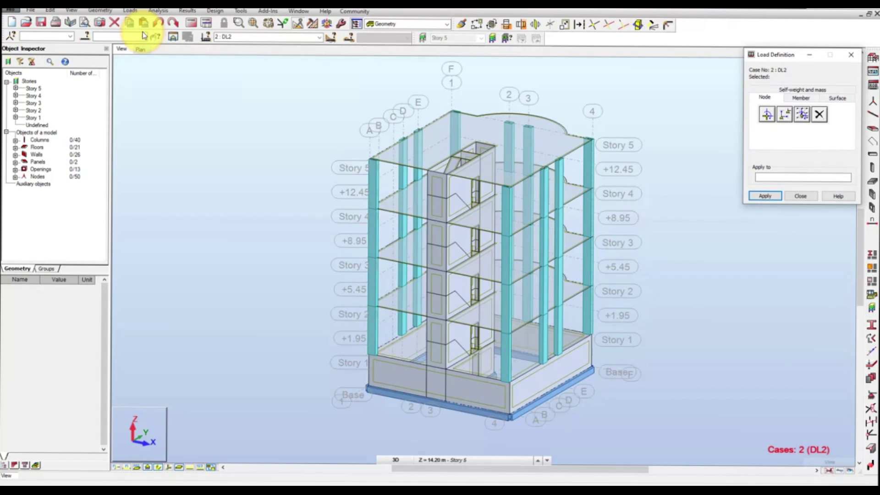
pyautogui.click(42, 117)
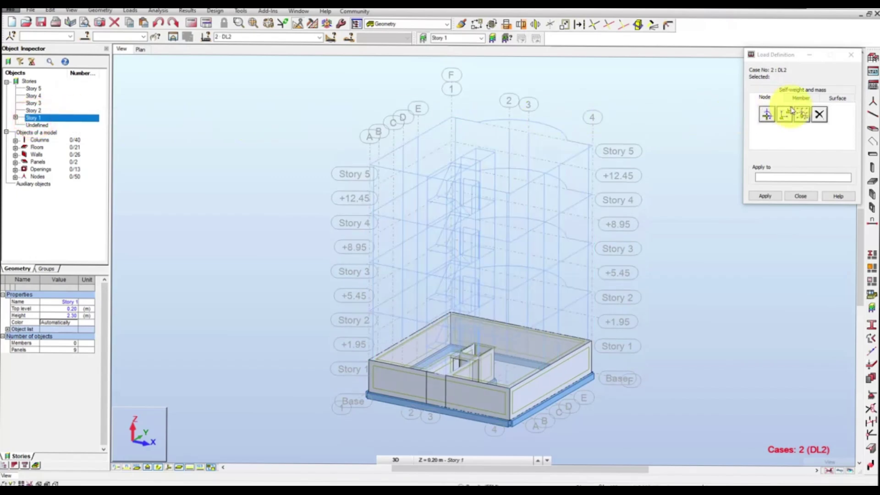
pyautogui.click(833, 99)
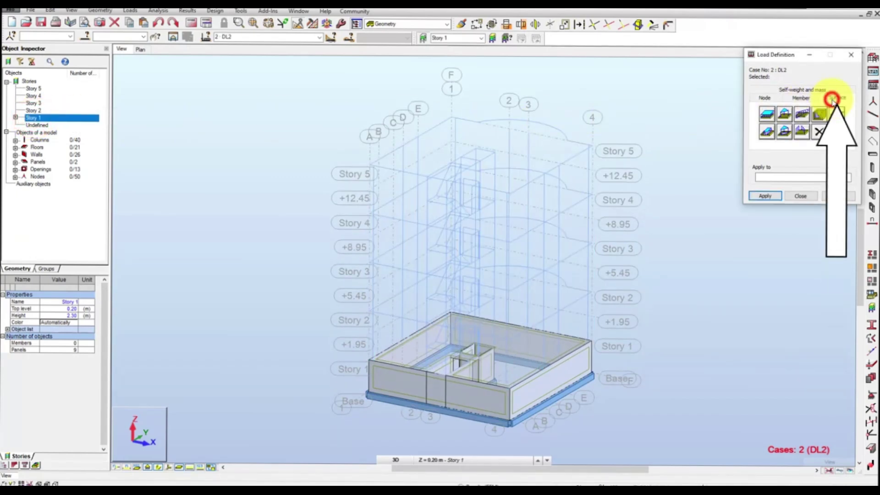
pyautogui.click(802, 116)
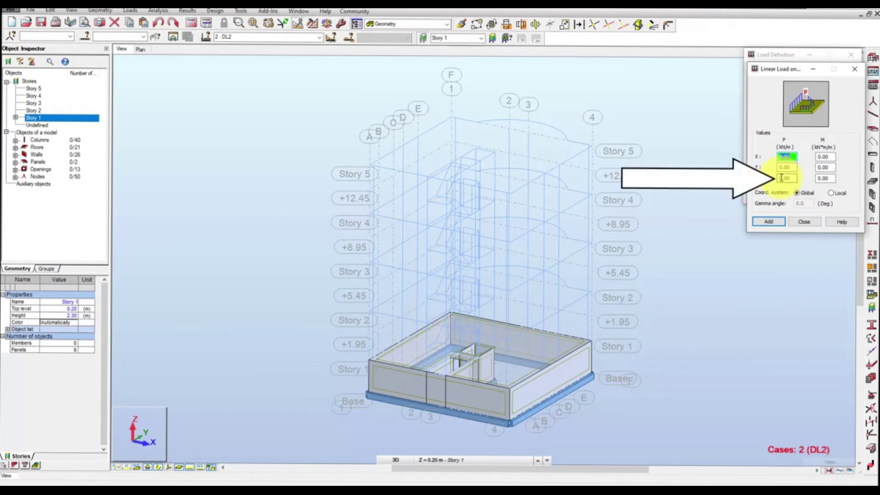
pyautogui.doubleClick(782, 178)
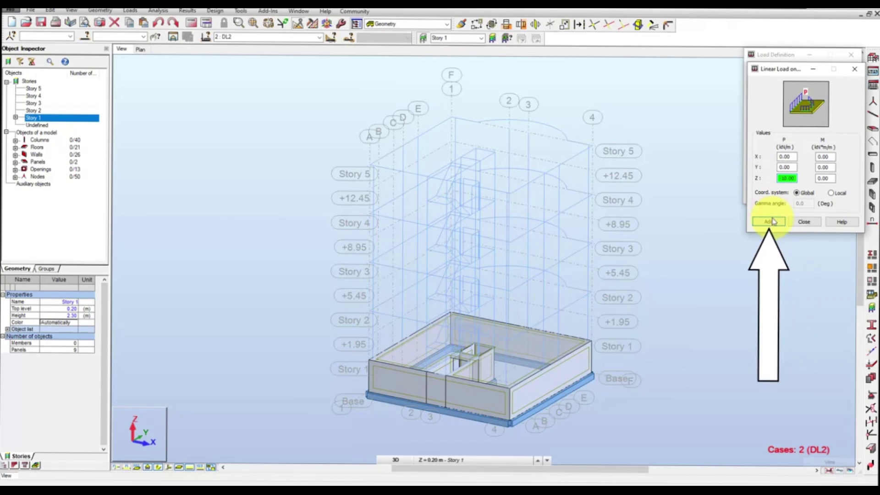
pyautogui.click(773, 221)
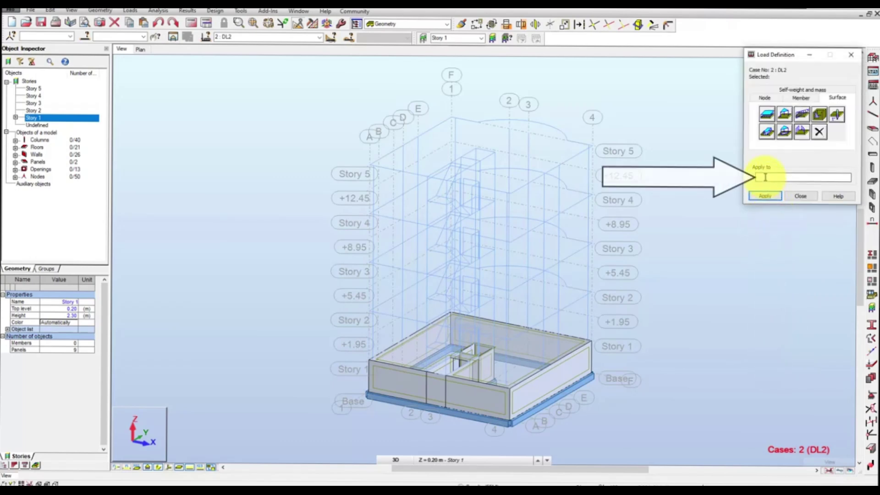
# Pick edges 1 and 8 of Story 1 slab panel 9 as targets for the linear load
pyautogui.click(765, 177)
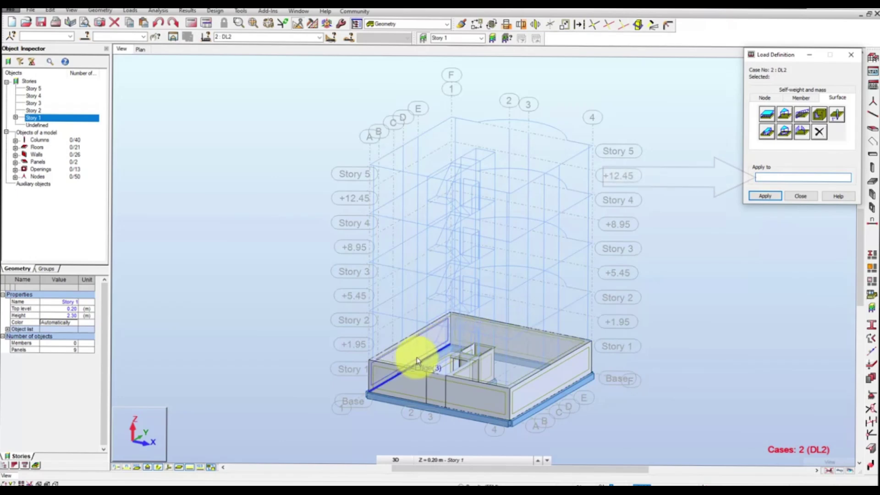
pyautogui.click(410, 367)
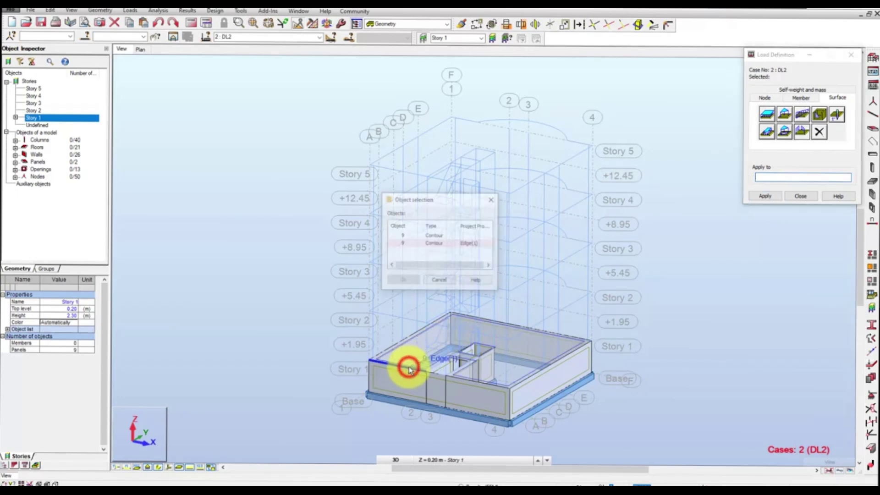
pyautogui.click(405, 244)
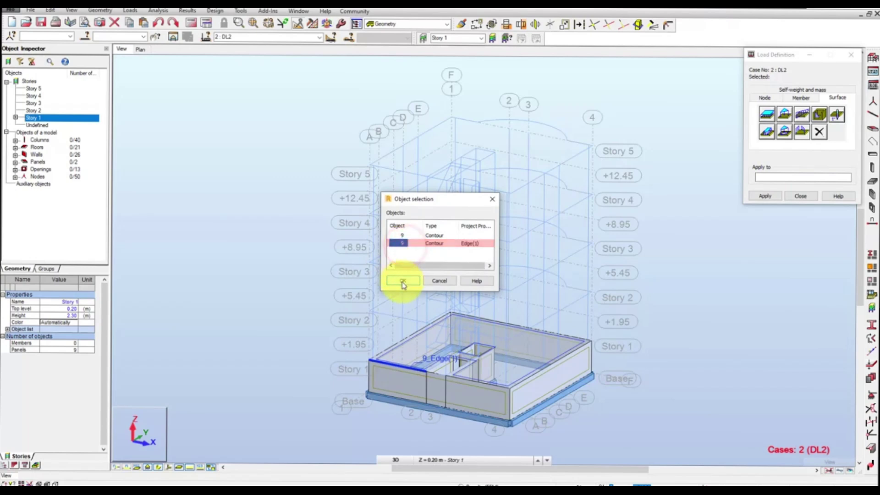
pyautogui.click(403, 280)
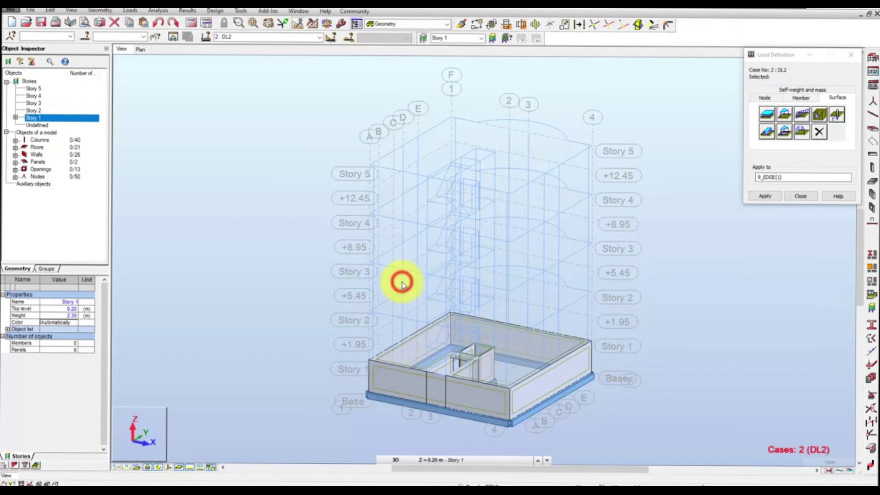
pyautogui.click(404, 344)
pyautogui.click(403, 238)
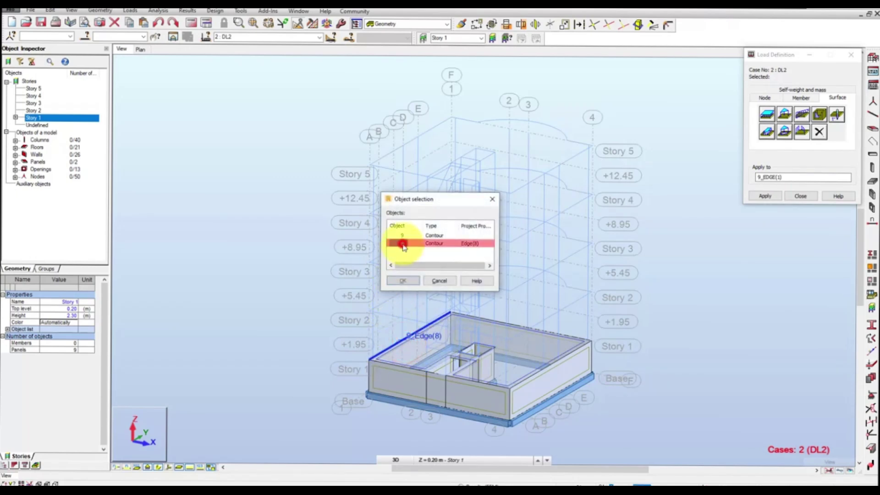
pyautogui.click(406, 280)
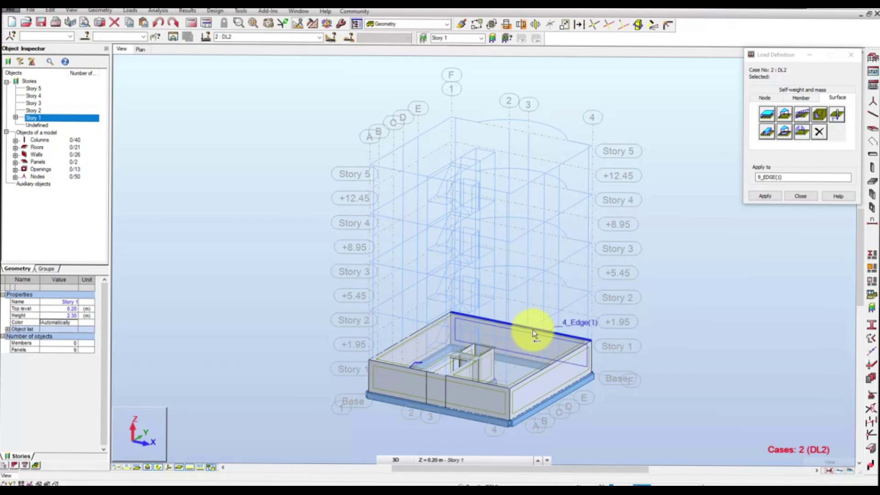
# Add edges 7 and 6 of slab panel 9 to the linear load's target list
pyautogui.click(533, 331)
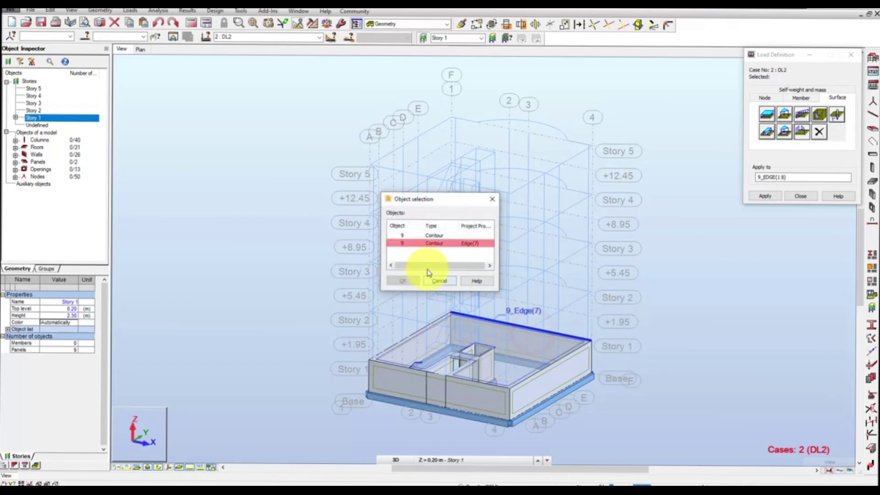
pyautogui.click(401, 242)
pyautogui.click(408, 281)
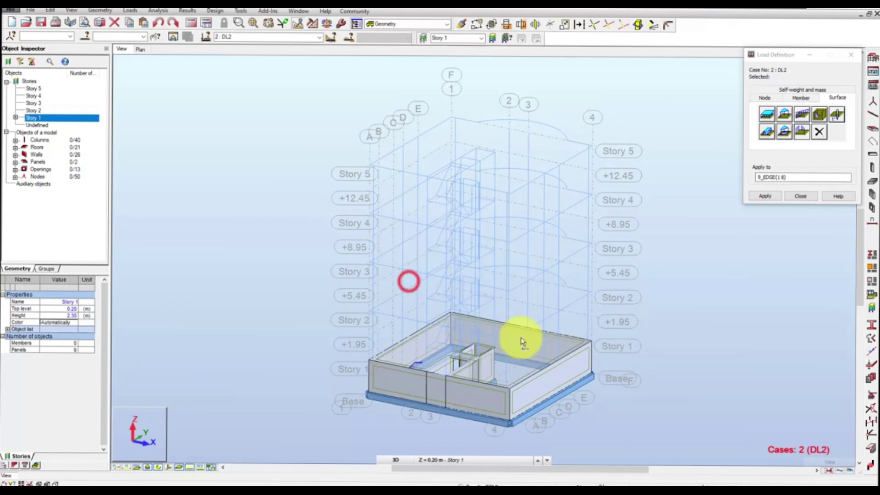
pyautogui.click(541, 370)
pyautogui.click(404, 244)
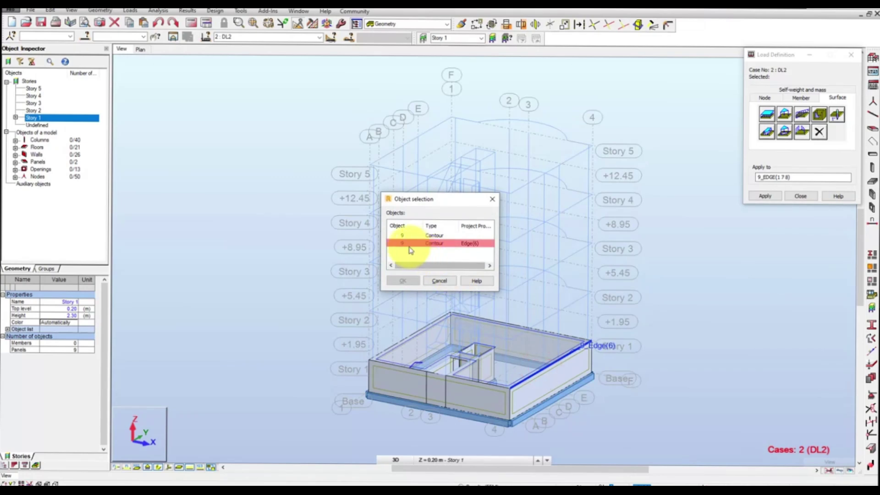
pyautogui.click(404, 281)
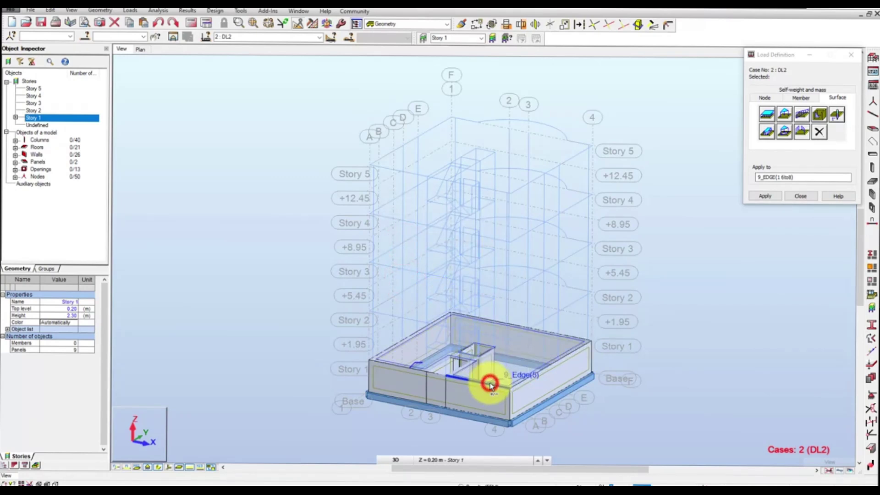
# Add edge 5 of slab panel 9 and apply the linear load to all chosen Story 1 edges
pyautogui.click(490, 385)
pyautogui.click(399, 235)
pyautogui.click(403, 281)
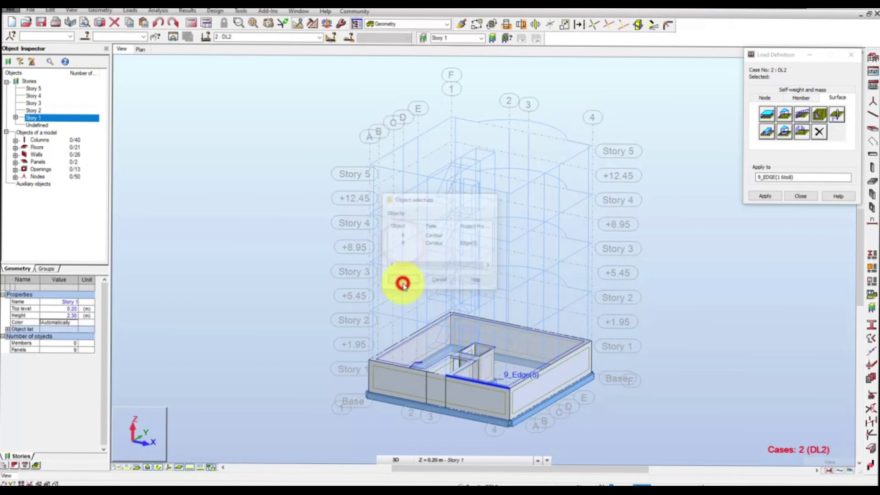
pyautogui.click(770, 197)
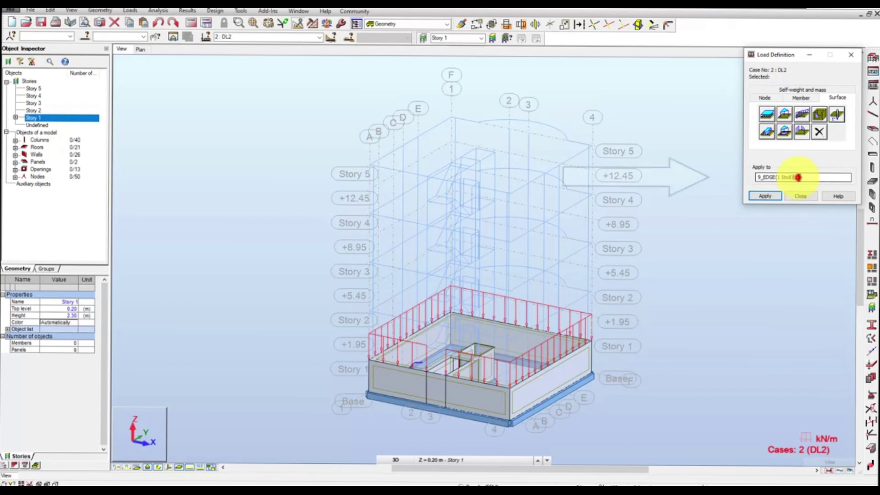
# Clear the load's target list, isolate Story 2 and define a linear edge load of -10 kN/m in Z
pyautogui.moveTo(799, 178); pyautogui.dragTo(740, 179)
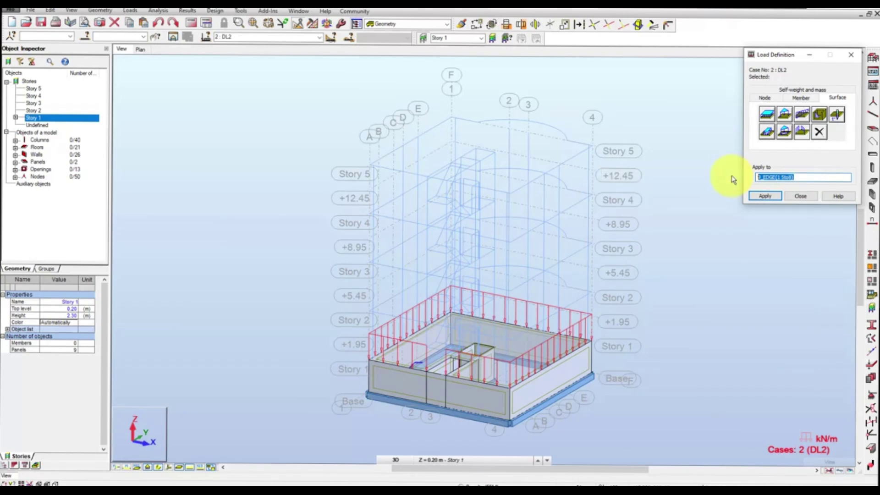
pyautogui.press('Delete')
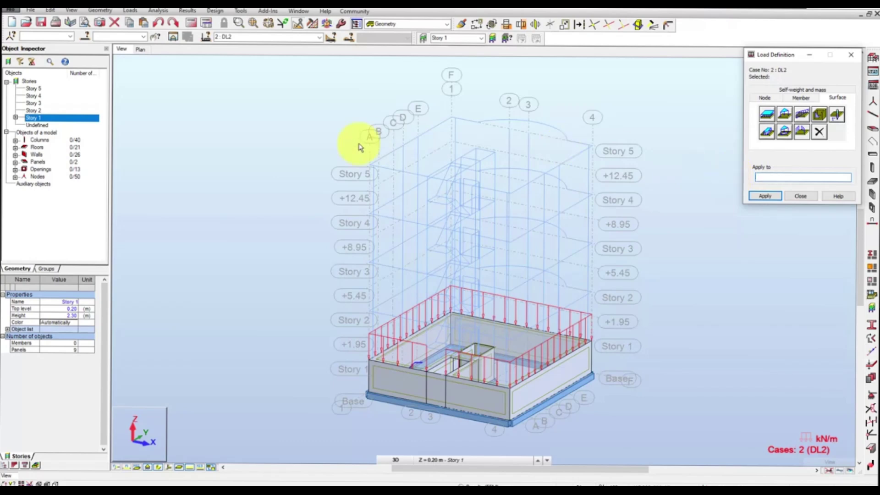
pyautogui.click(37, 111)
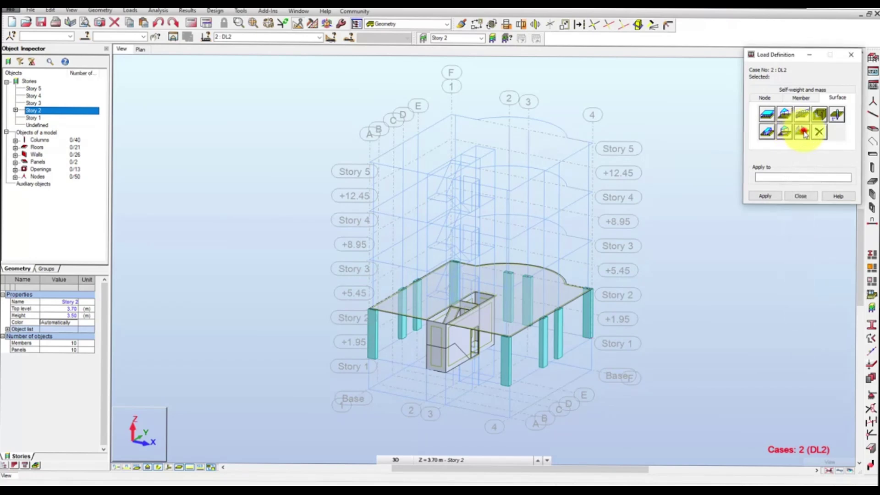
pyautogui.click(798, 132)
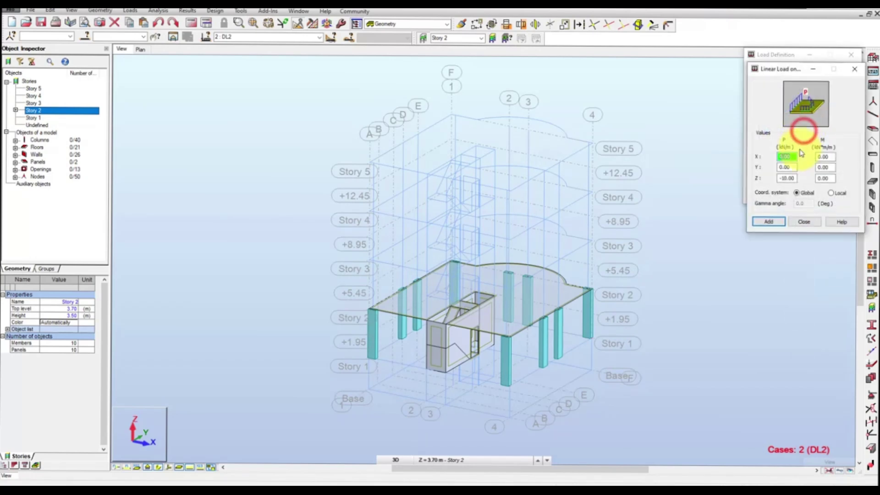
pyautogui.click(777, 222)
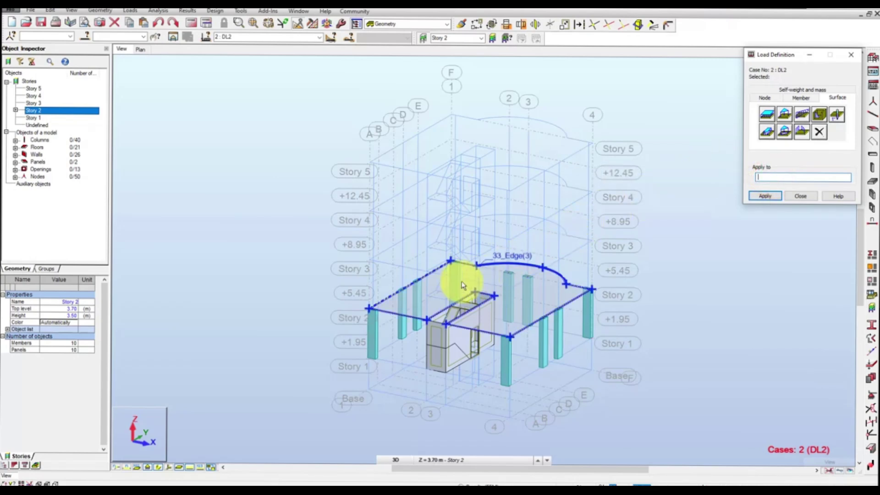
# Pick edges 10 and 1 of Story 2 slab panel 33 as targets for the linear load
pyautogui.click(406, 315)
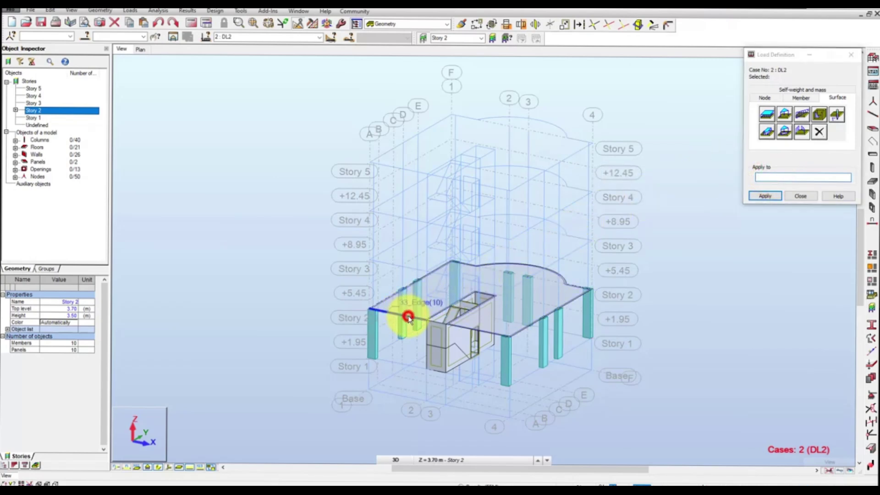
pyautogui.click(399, 242)
pyautogui.click(403, 279)
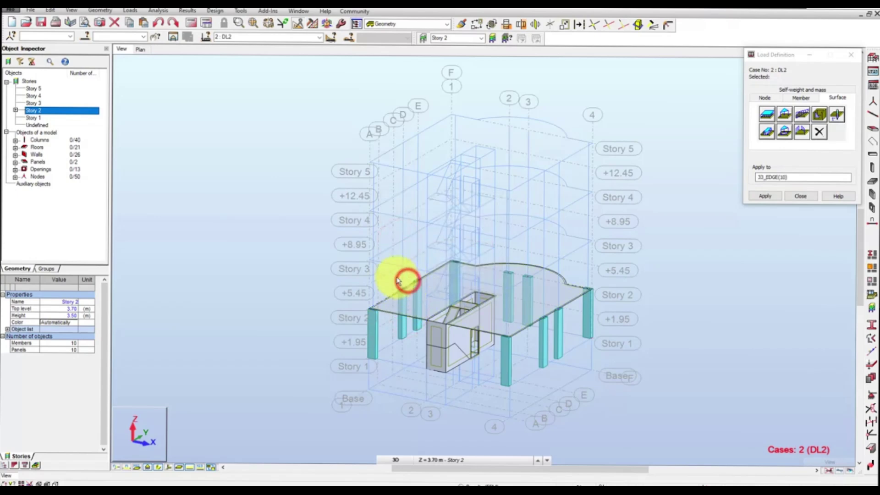
pyautogui.click(386, 301)
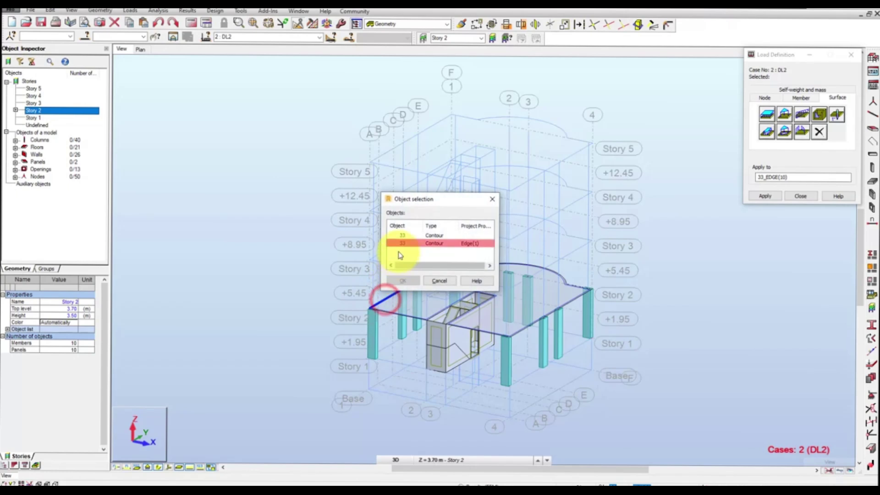
pyautogui.click(395, 247)
pyautogui.click(403, 279)
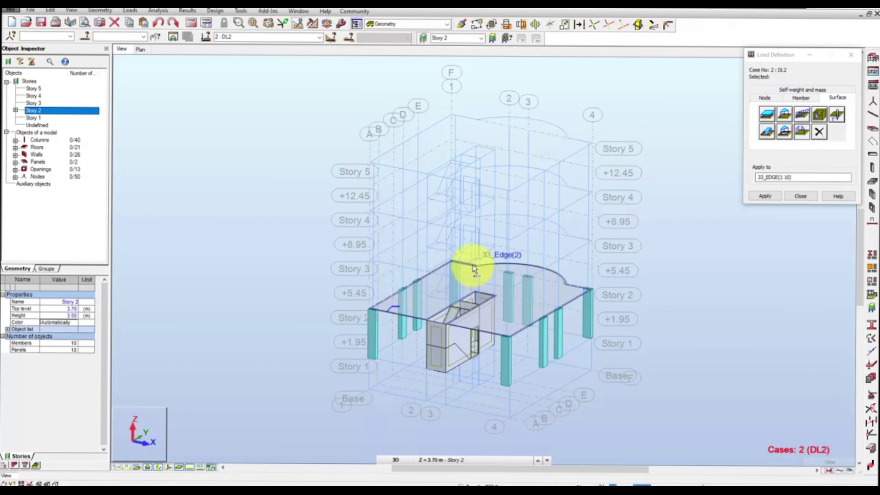
# Add the short straight edges 2 and 4 beside the curved edge of slab panel 33 to the load targets
pyautogui.click(473, 266)
pyautogui.click(403, 235)
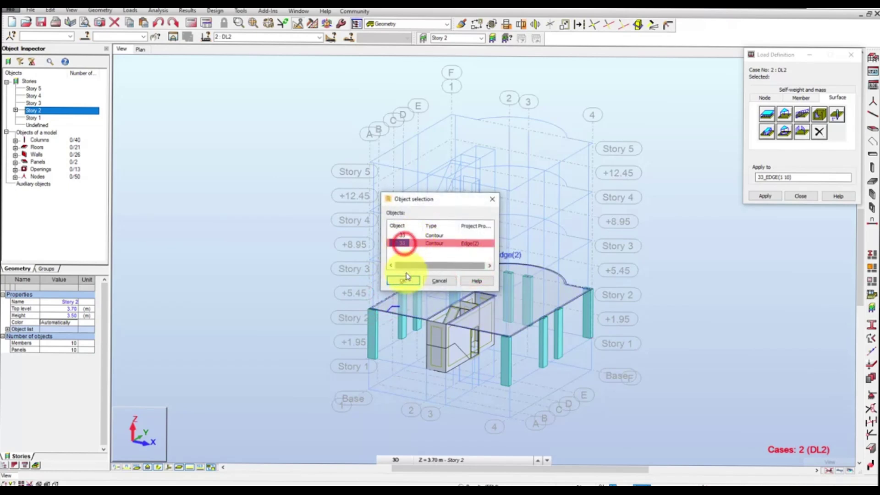
pyautogui.click(407, 280)
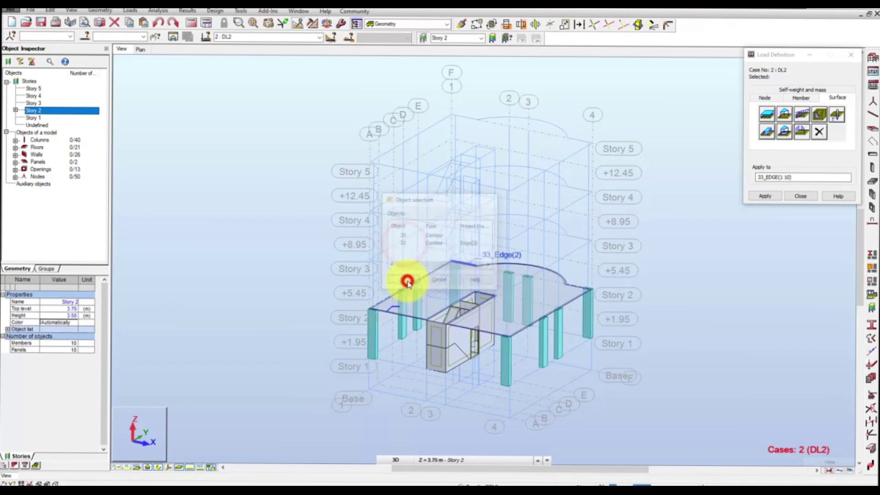
pyautogui.click(575, 287)
pyautogui.click(575, 287)
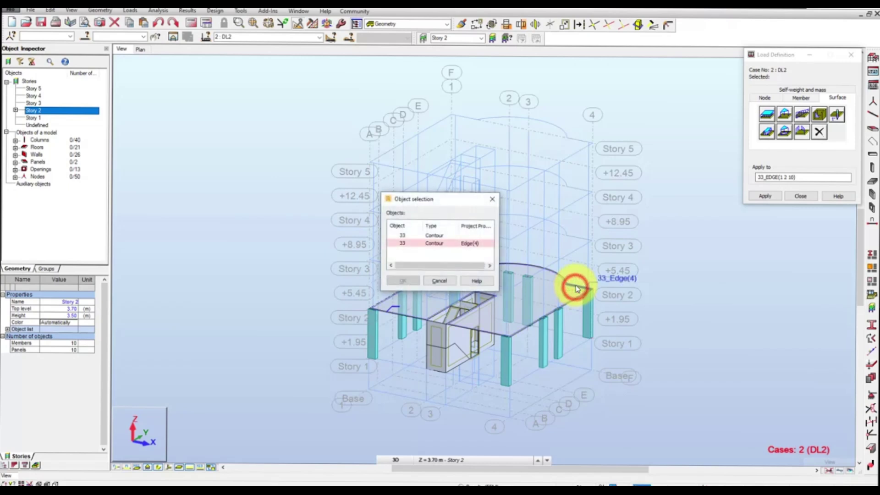
pyautogui.click(402, 235)
pyautogui.click(403, 280)
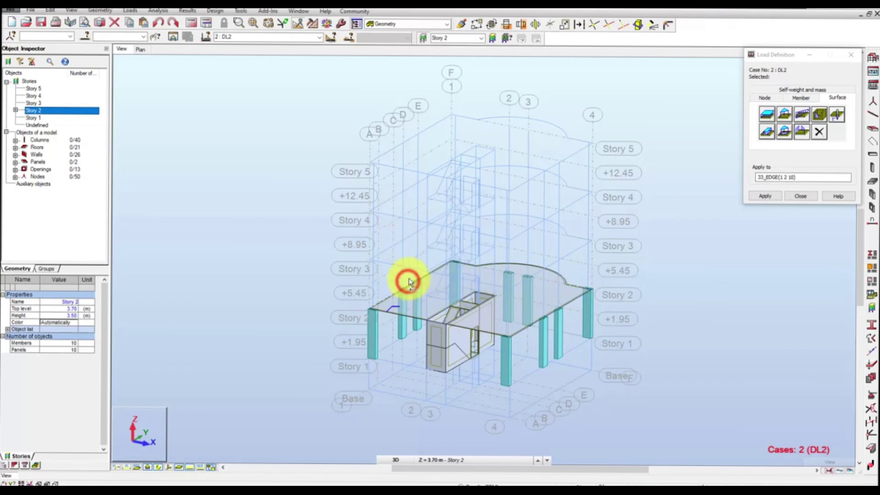
# Add edges 5 and 6 of slab panel 33 and apply the linear load to the chosen Story 2 edges
pyautogui.click(526, 334)
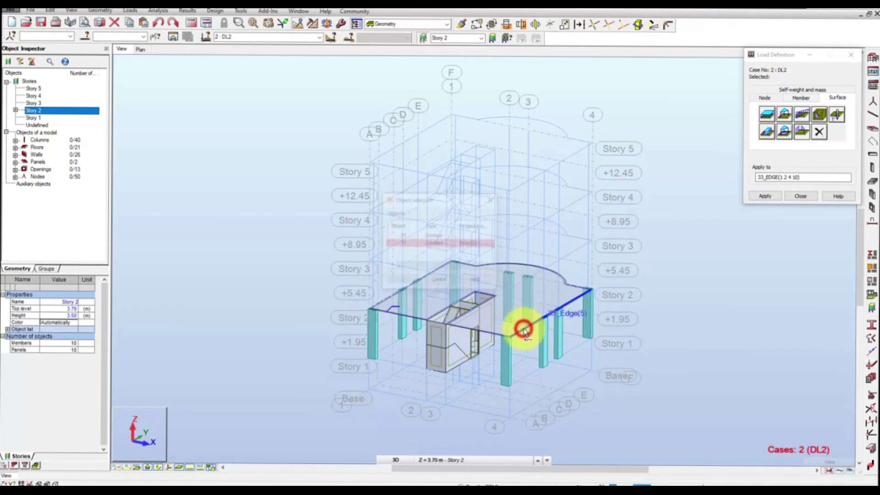
pyautogui.click(402, 243)
pyautogui.click(409, 281)
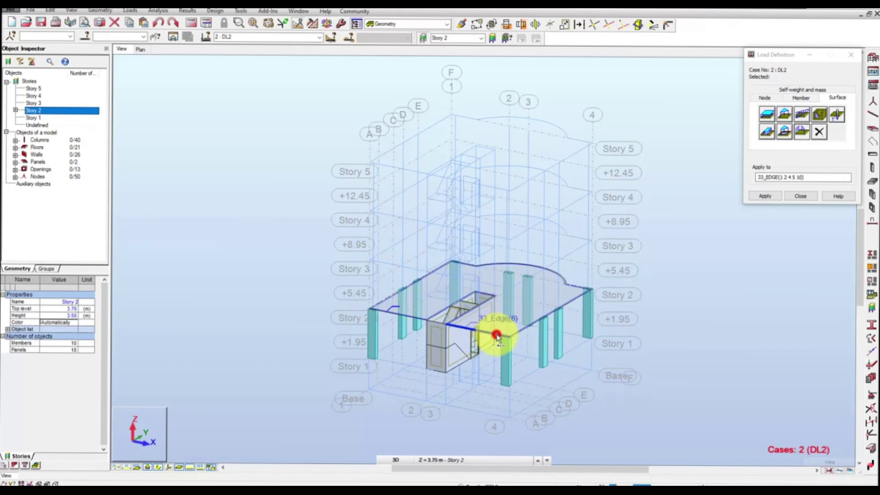
pyautogui.click(498, 337)
pyautogui.click(403, 243)
pyautogui.click(405, 280)
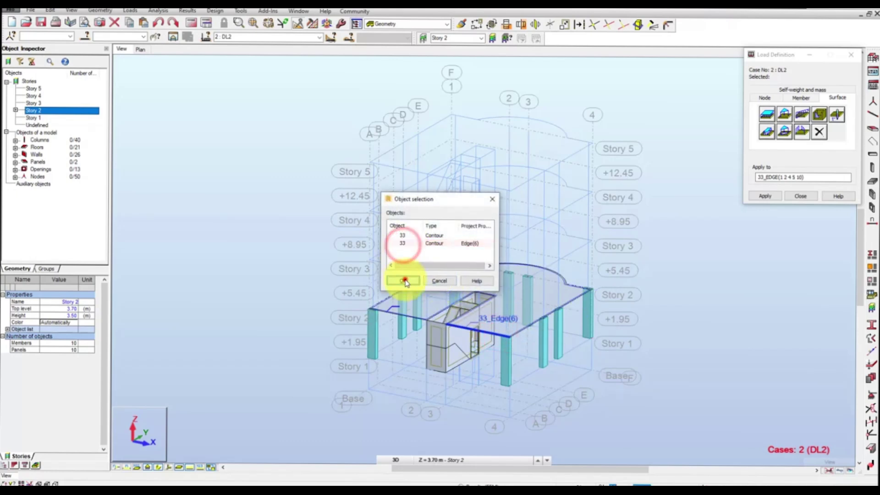
pyautogui.click(766, 197)
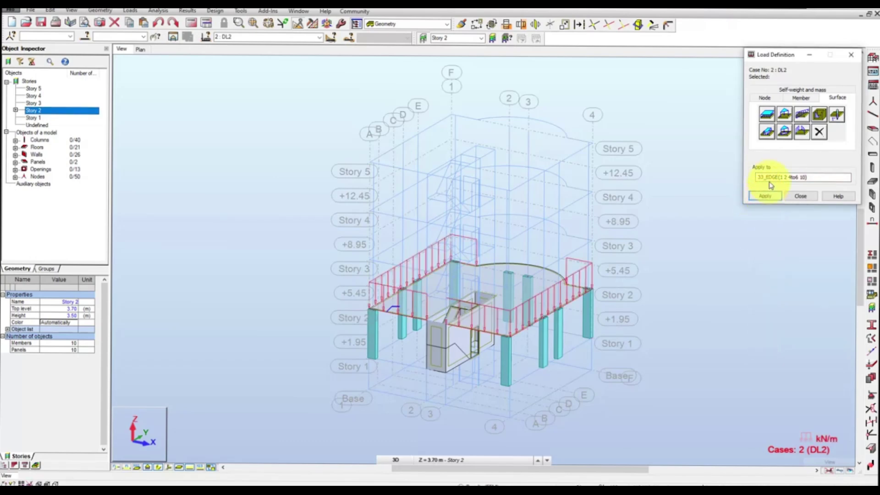
# Define a new Z-direction value for the linear load on edges and clear the previous edge targets
pyautogui.click(803, 131)
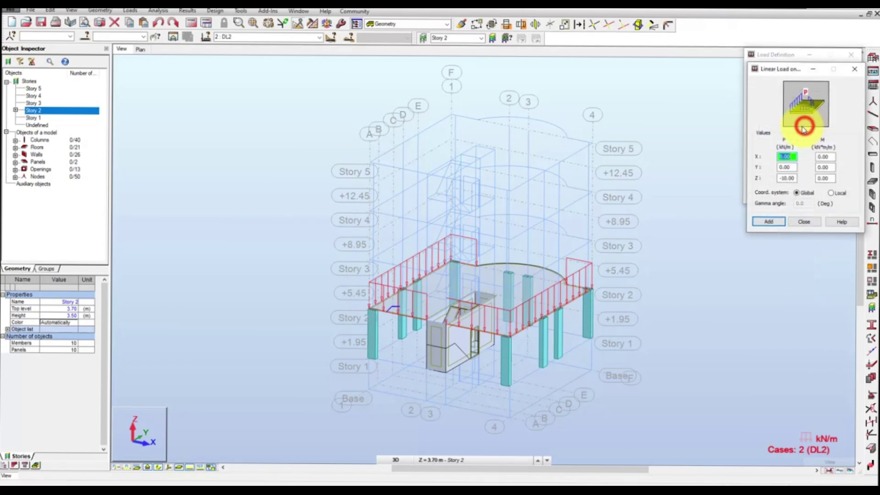
pyautogui.doubleClick(794, 179)
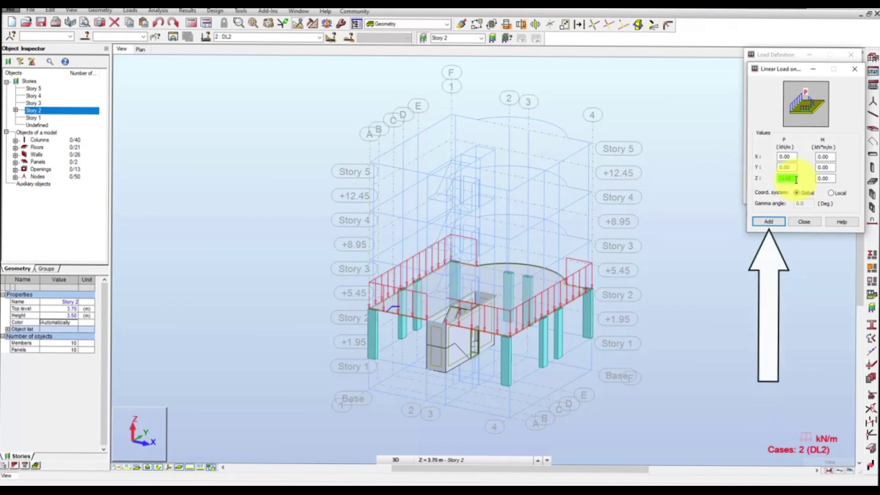
pyautogui.click(770, 222)
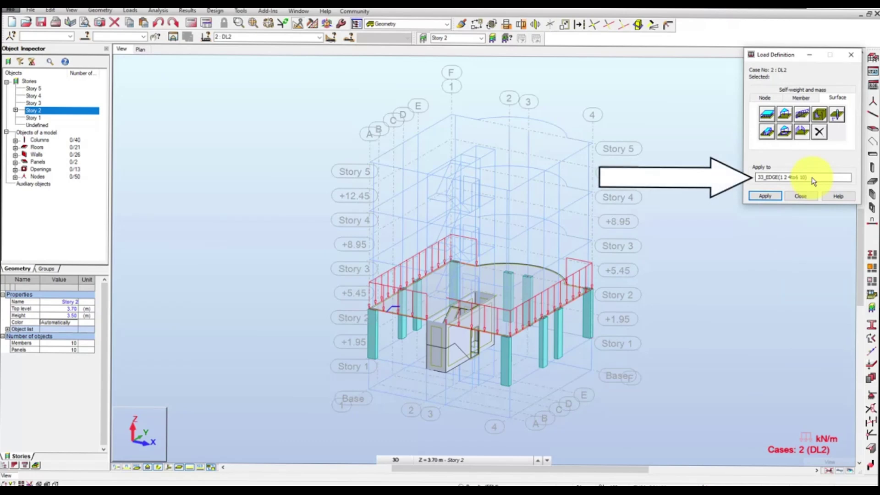
pyautogui.doubleClick(810, 178)
pyautogui.press('BackSpace')
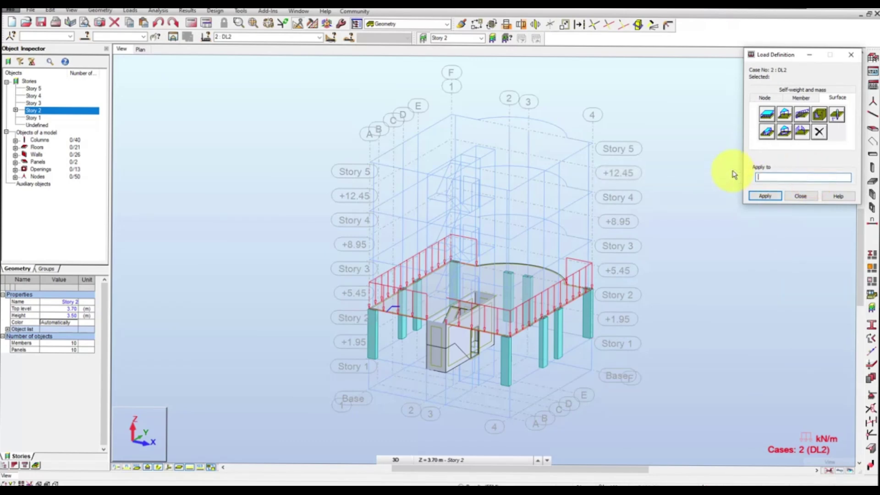
# Pick the curved edge 3 of Story 2 slab panel 33 and apply the linear load to it
pyautogui.click(538, 267)
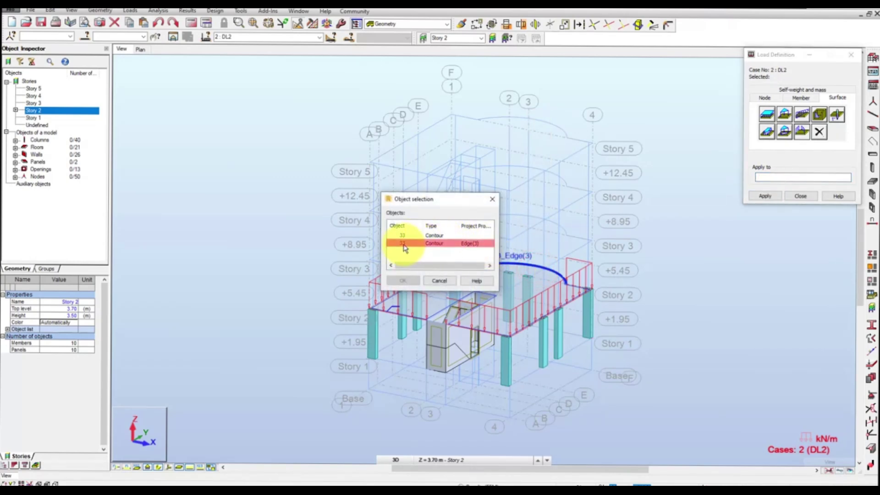
pyautogui.click(403, 244)
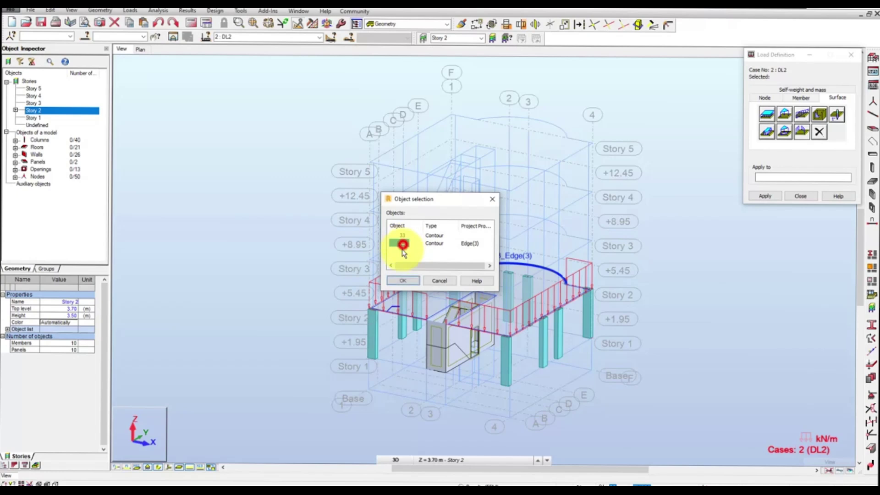
pyautogui.click(403, 281)
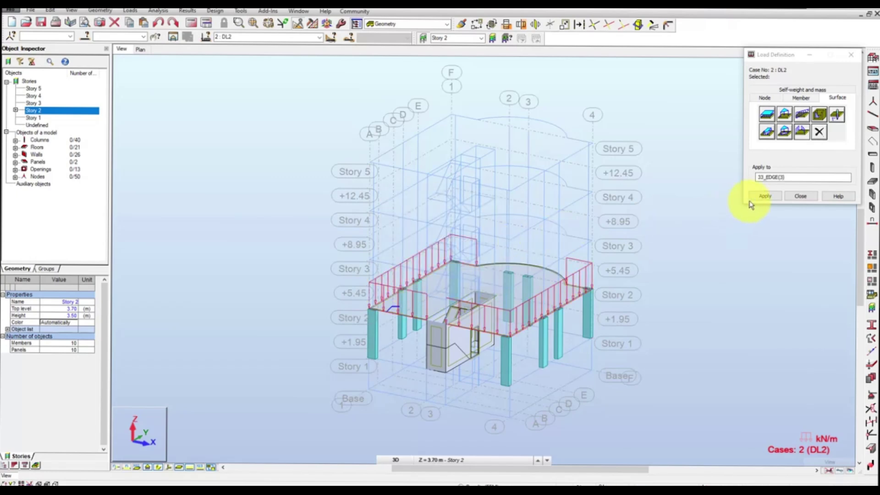
pyautogui.click(766, 200)
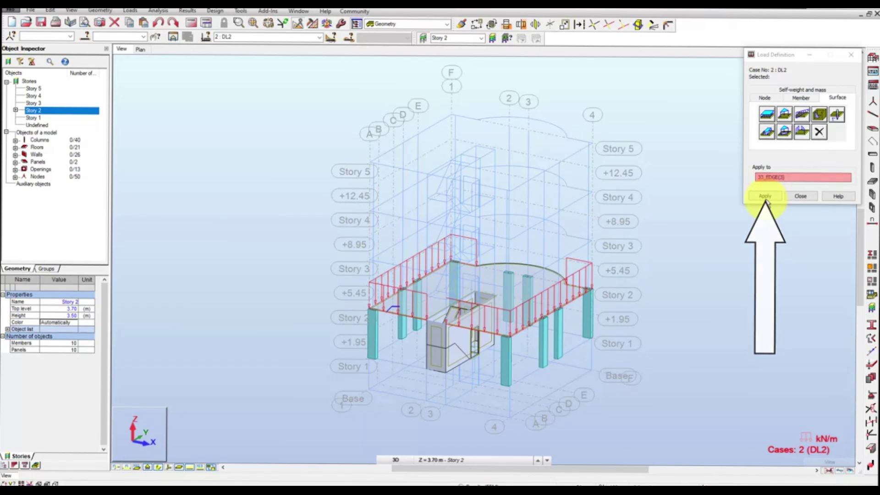
pyautogui.click(769, 198)
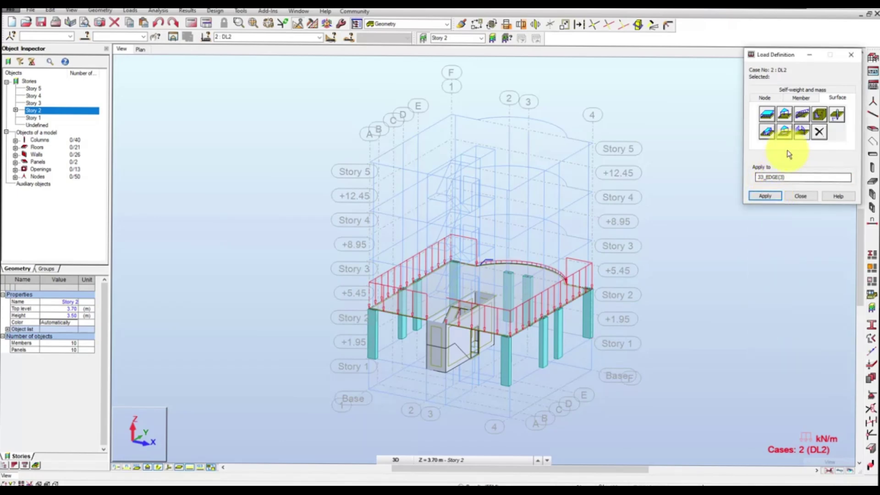
# Start a two-point linear load with P1 and P2 both set to -10 kN/m in Z
pyautogui.click(800, 119)
pyautogui.click(772, 178)
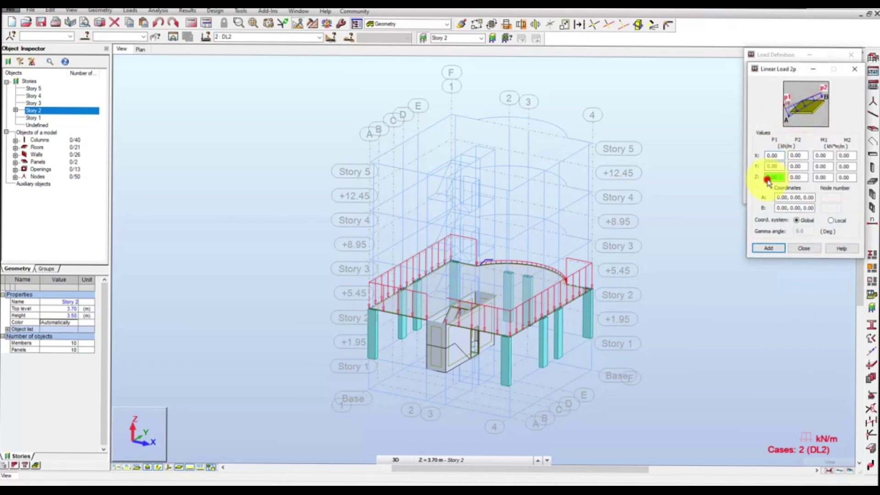
pyautogui.click(794, 178)
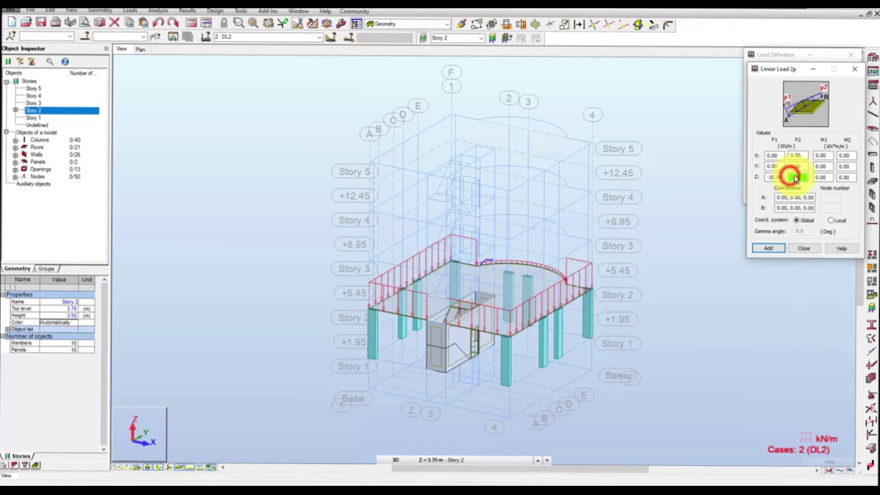
# Place the two-point load between the curved edge's ends, from A (2.00, 11.00, 3.70) to B (9.00, 11.00, 3.70), apply it and close the load definition
pyautogui.click(779, 198)
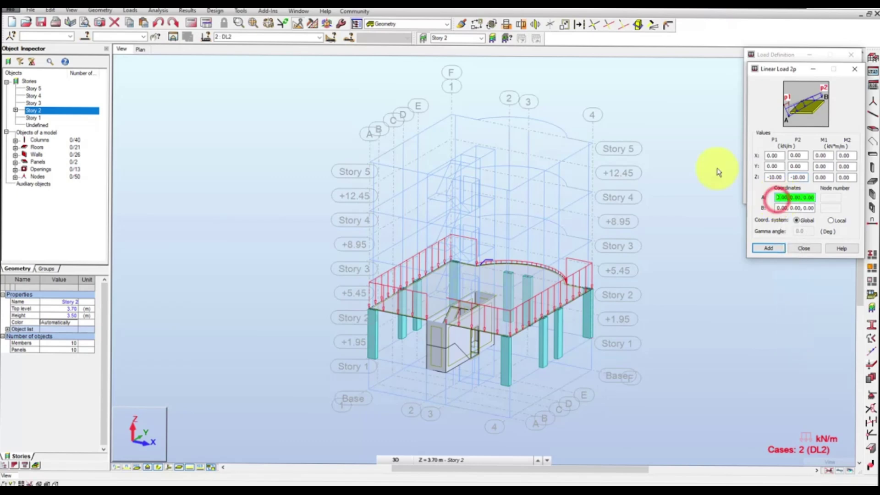
pyautogui.click(476, 267)
pyautogui.click(476, 267)
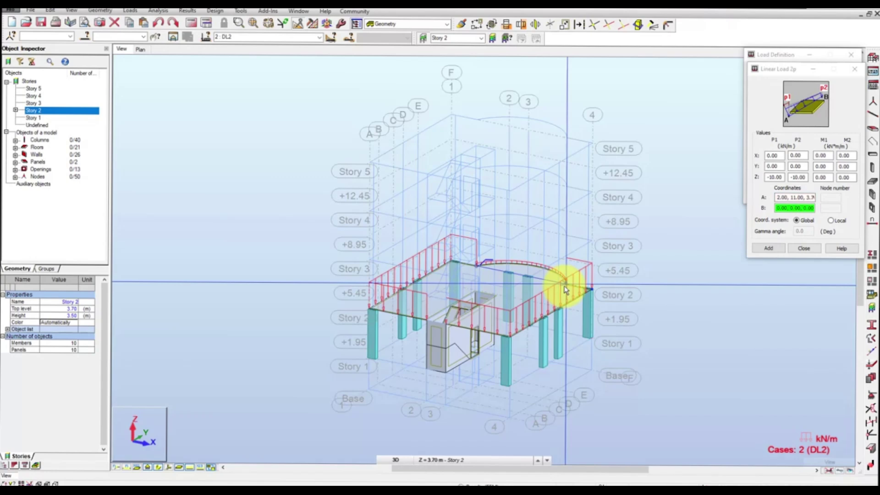
pyautogui.click(565, 288)
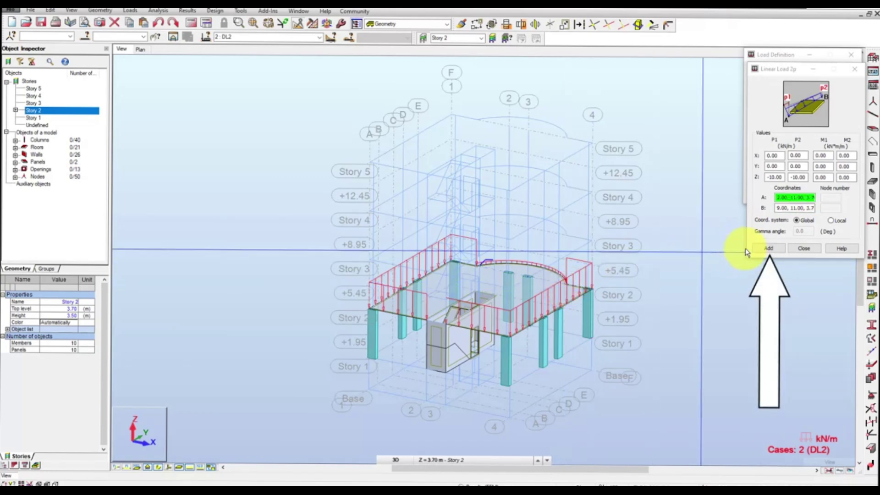
pyautogui.click(768, 248)
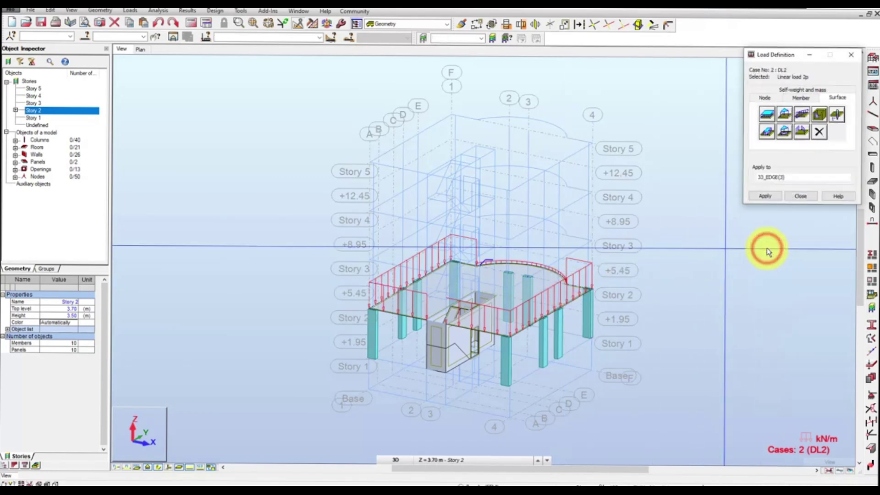
pyautogui.click(777, 197)
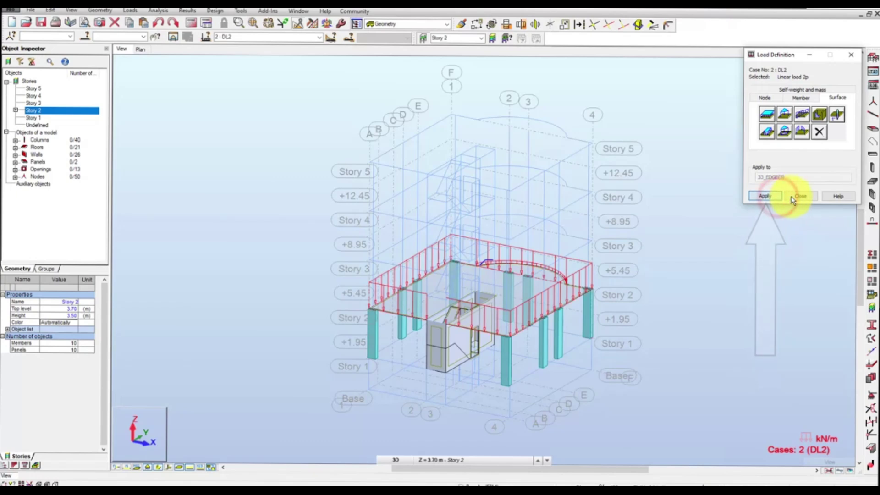
pyautogui.click(793, 201)
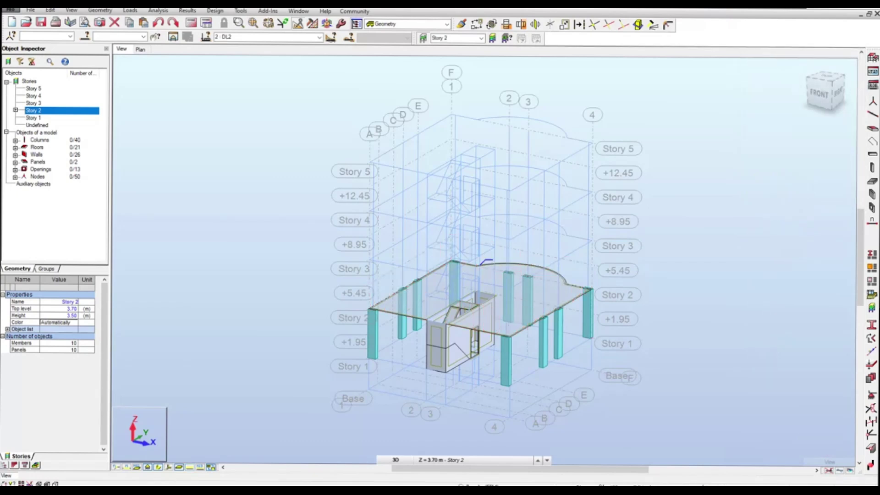